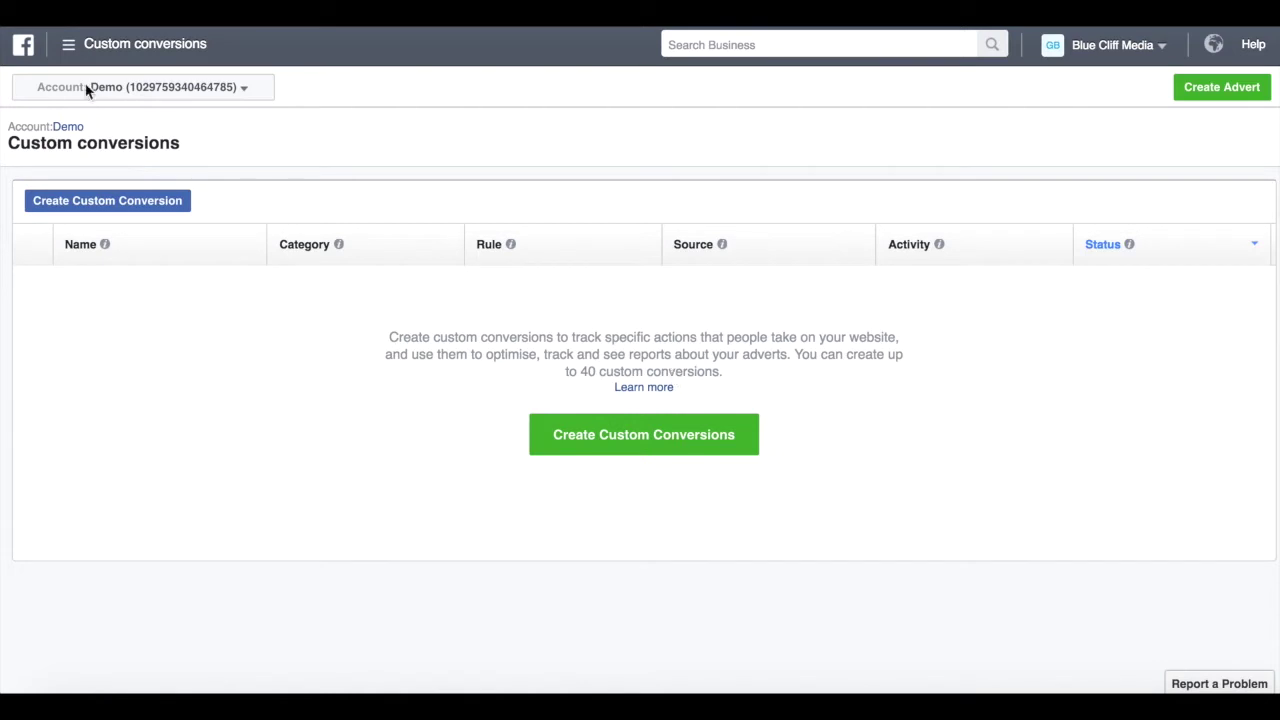
Step: Open the business navigation menu from the Custom conversions page
click(63, 51)
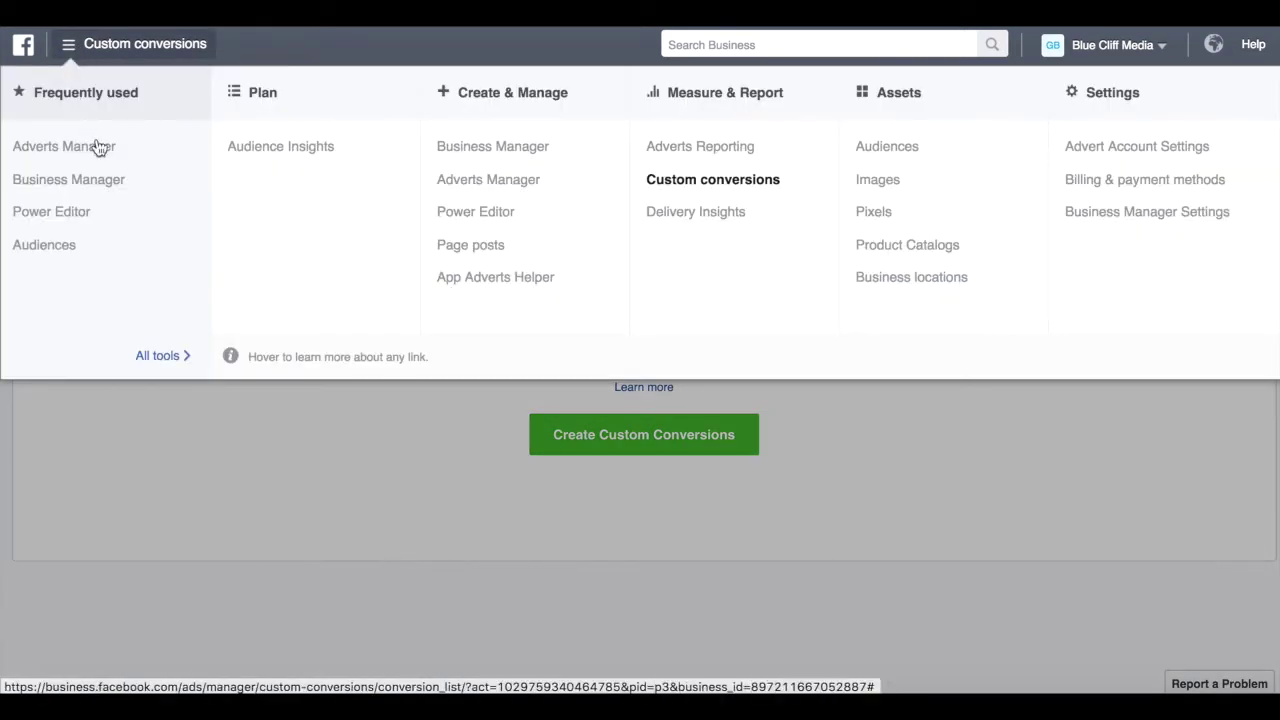
click(716, 186)
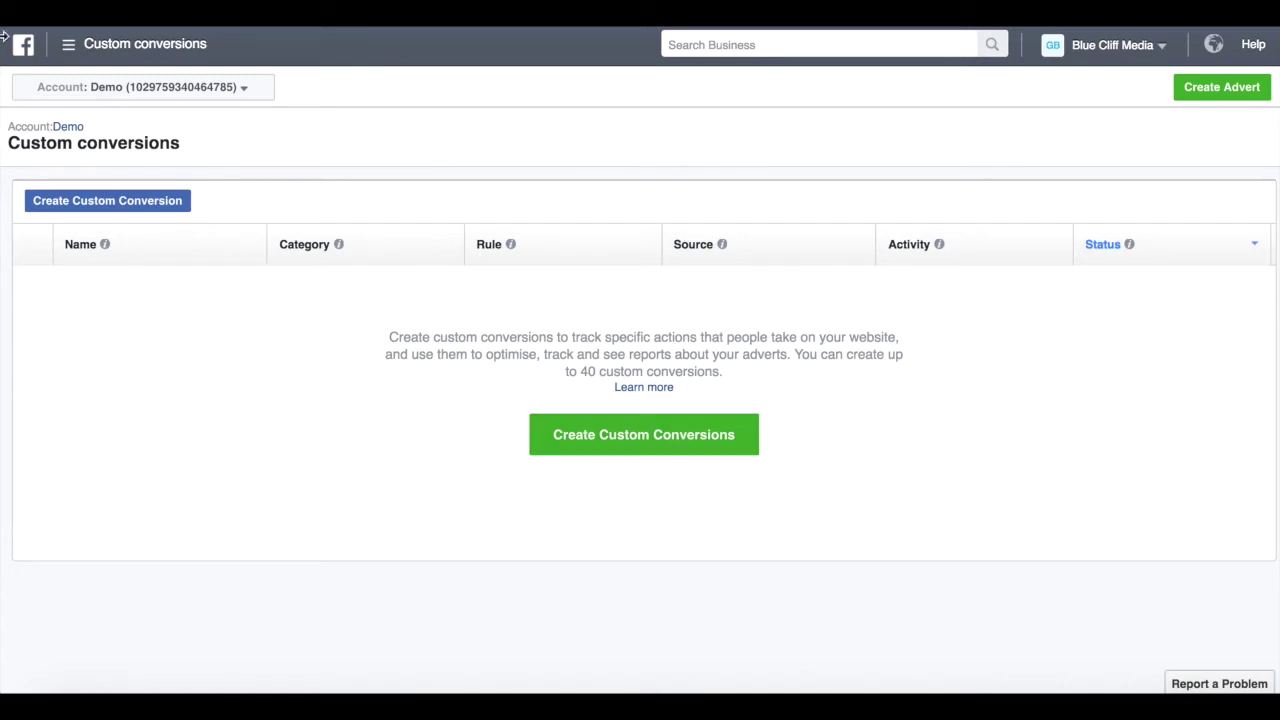
mouse_move(88, 62)
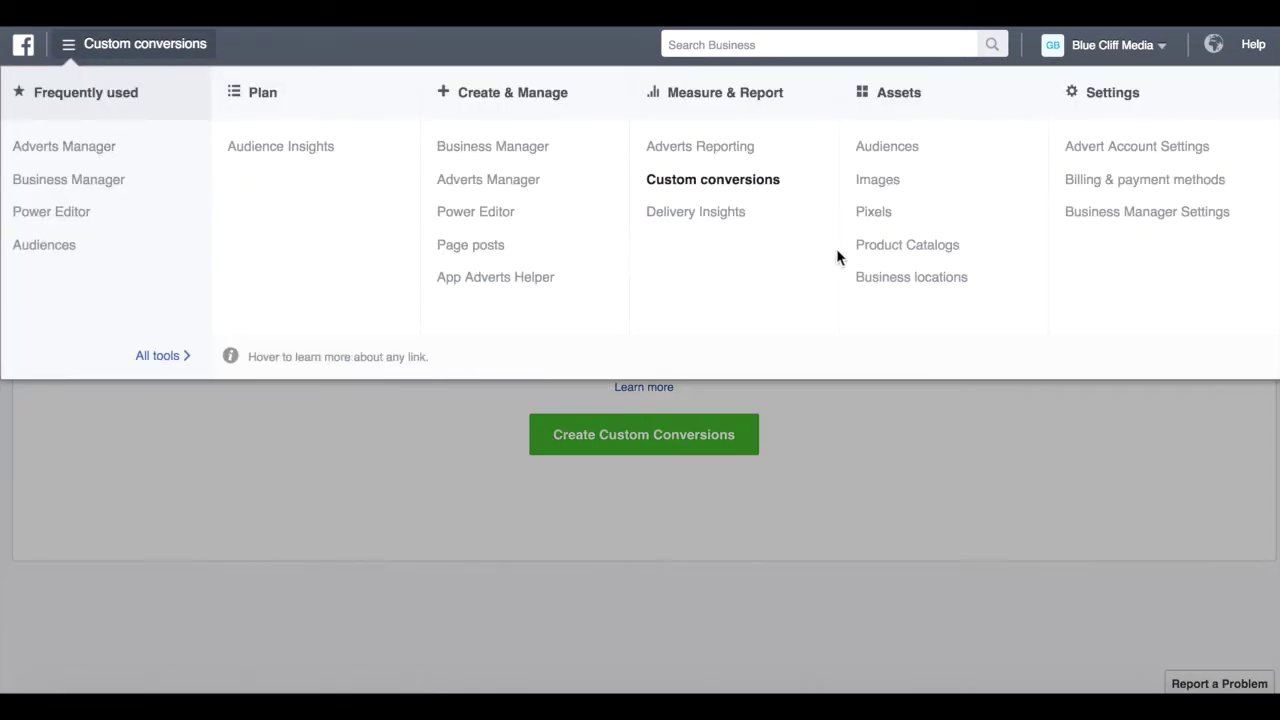
click(876, 214)
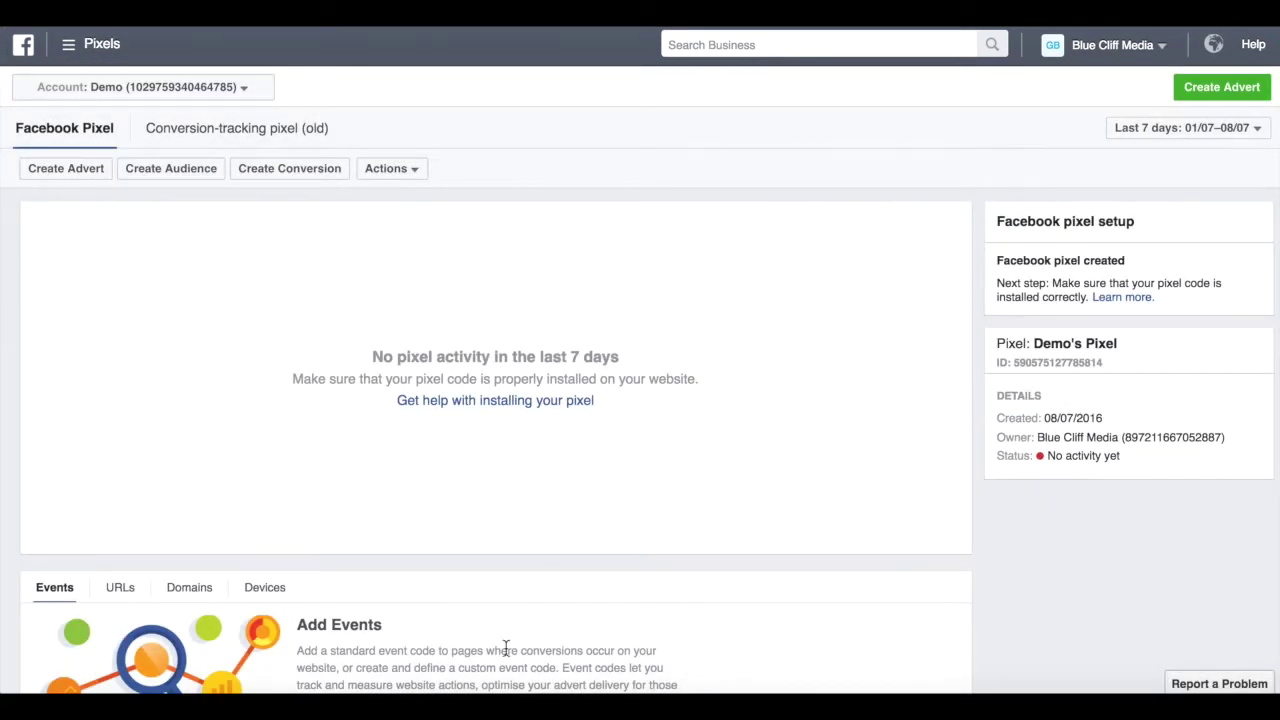
scroll(587, 616, down, 1)
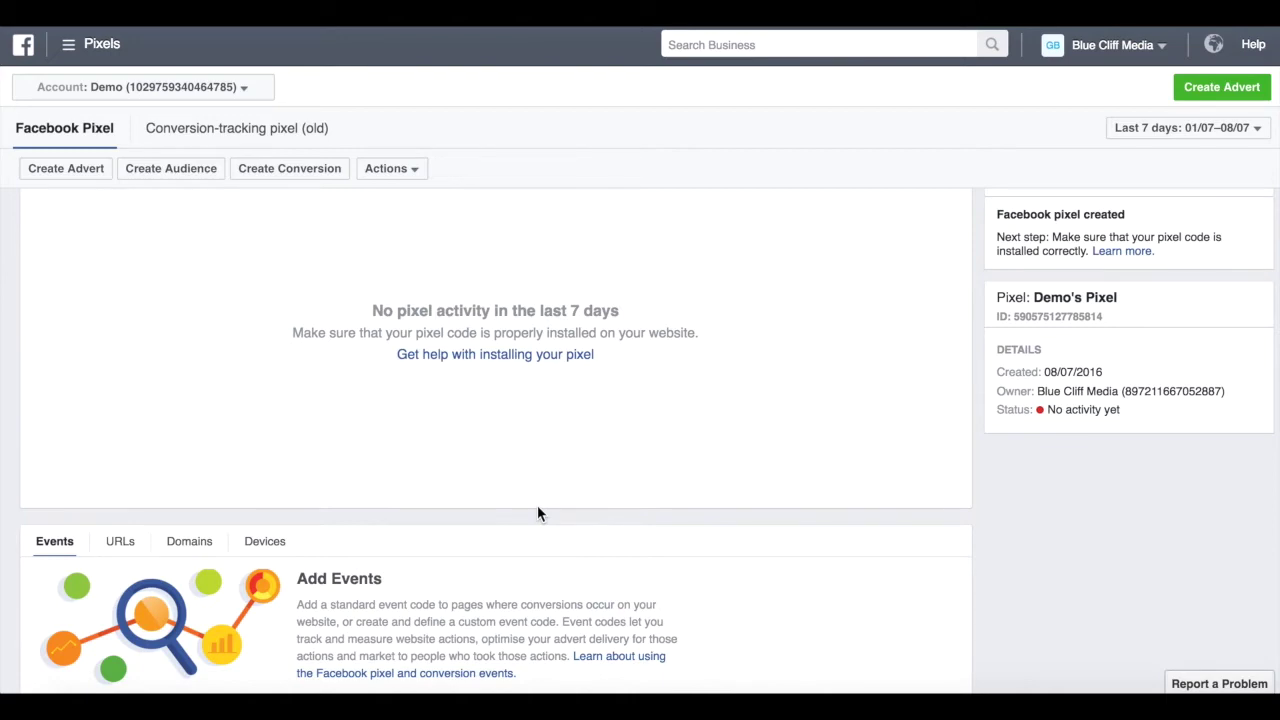
Step: Return to the Custom conversions page via the navigation menu
click(68, 50)
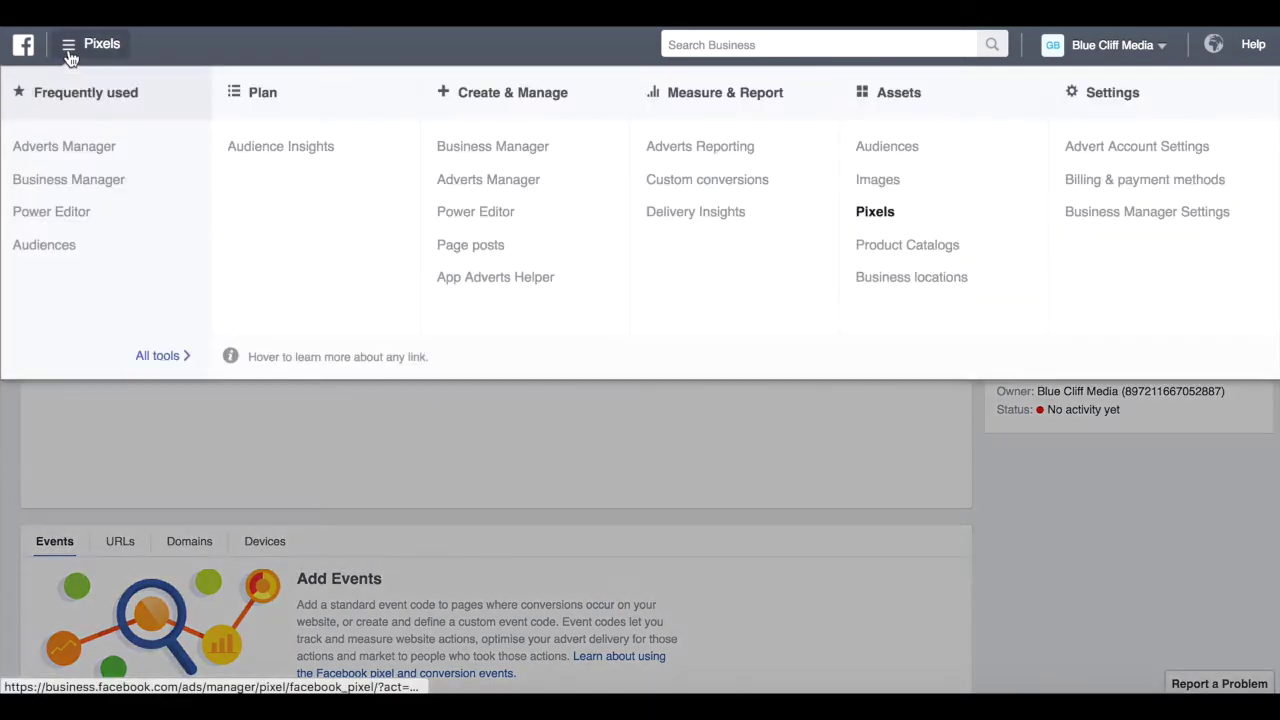
click(742, 188)
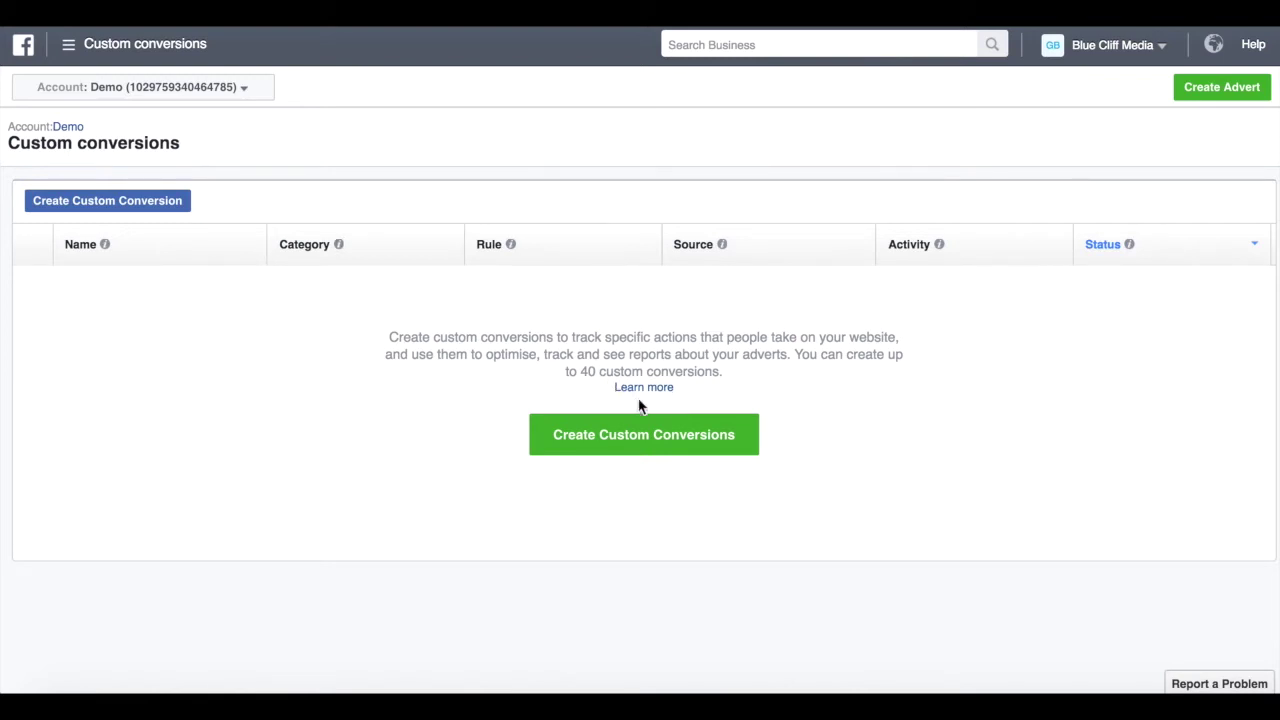
Step: Start a new custom conversion with a 'URL equals' rule for bluecliffmedia.com/thank-you
click(620, 436)
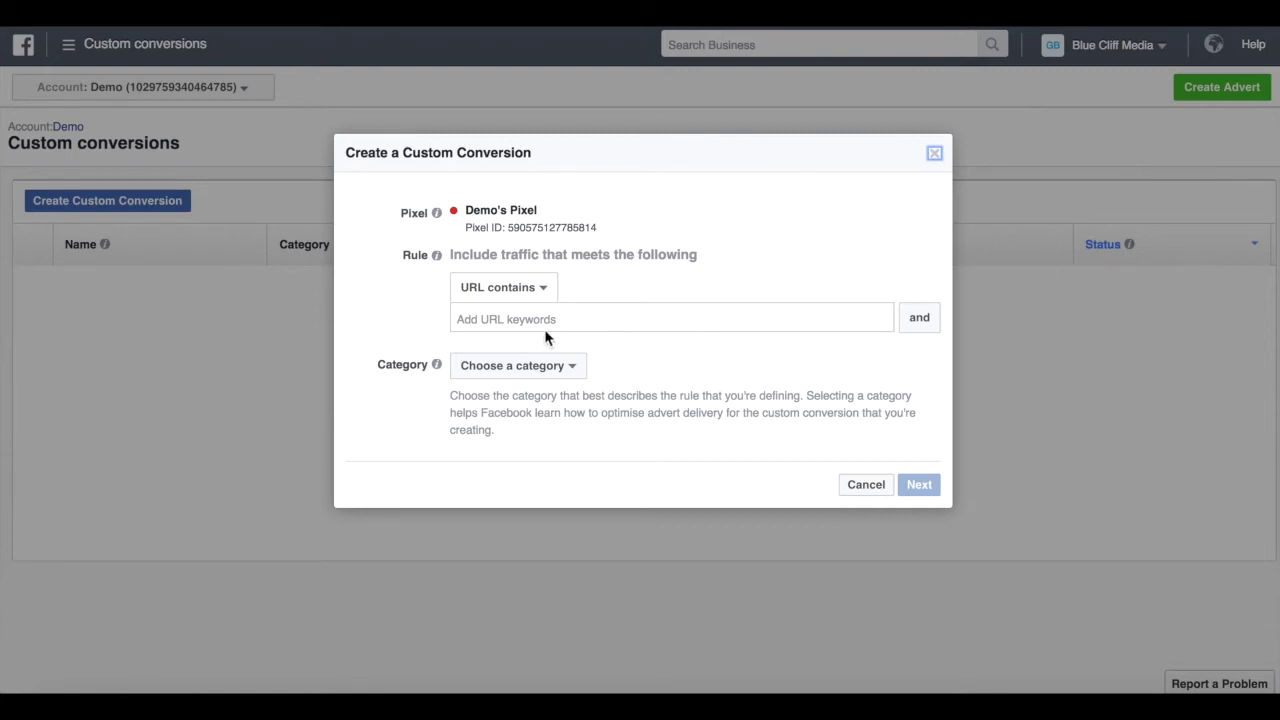
click(522, 292)
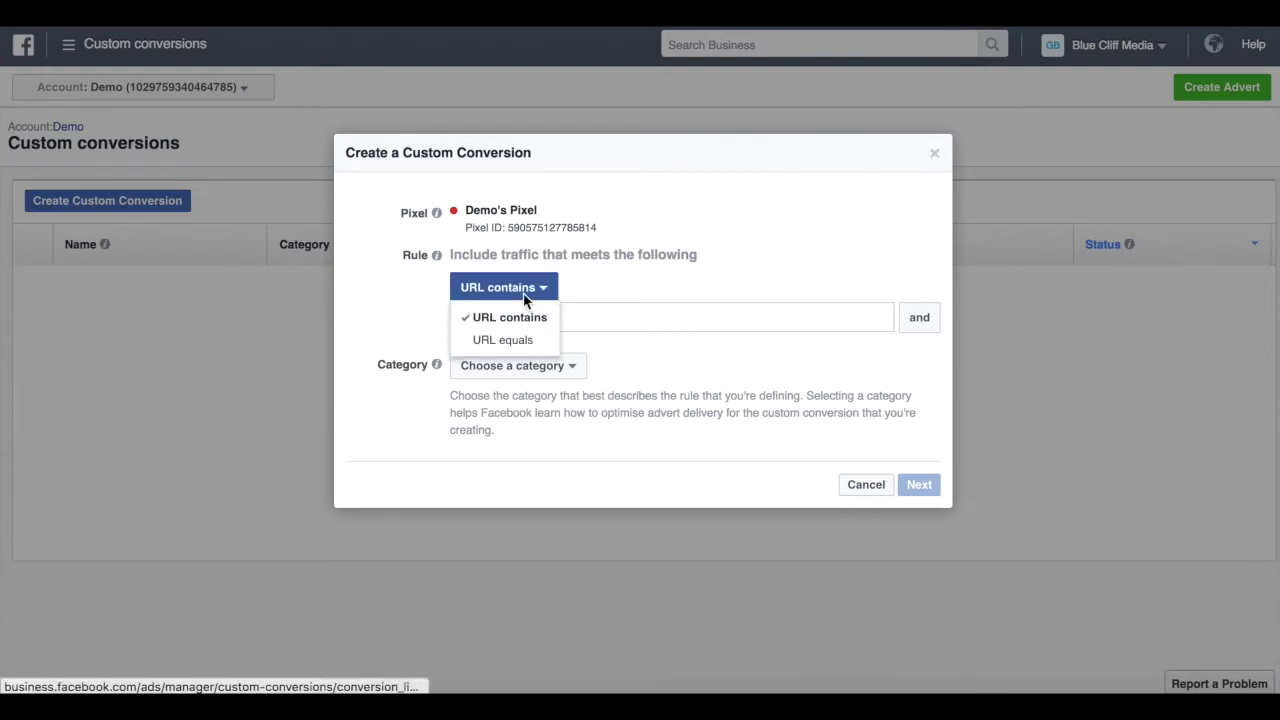
click(517, 341)
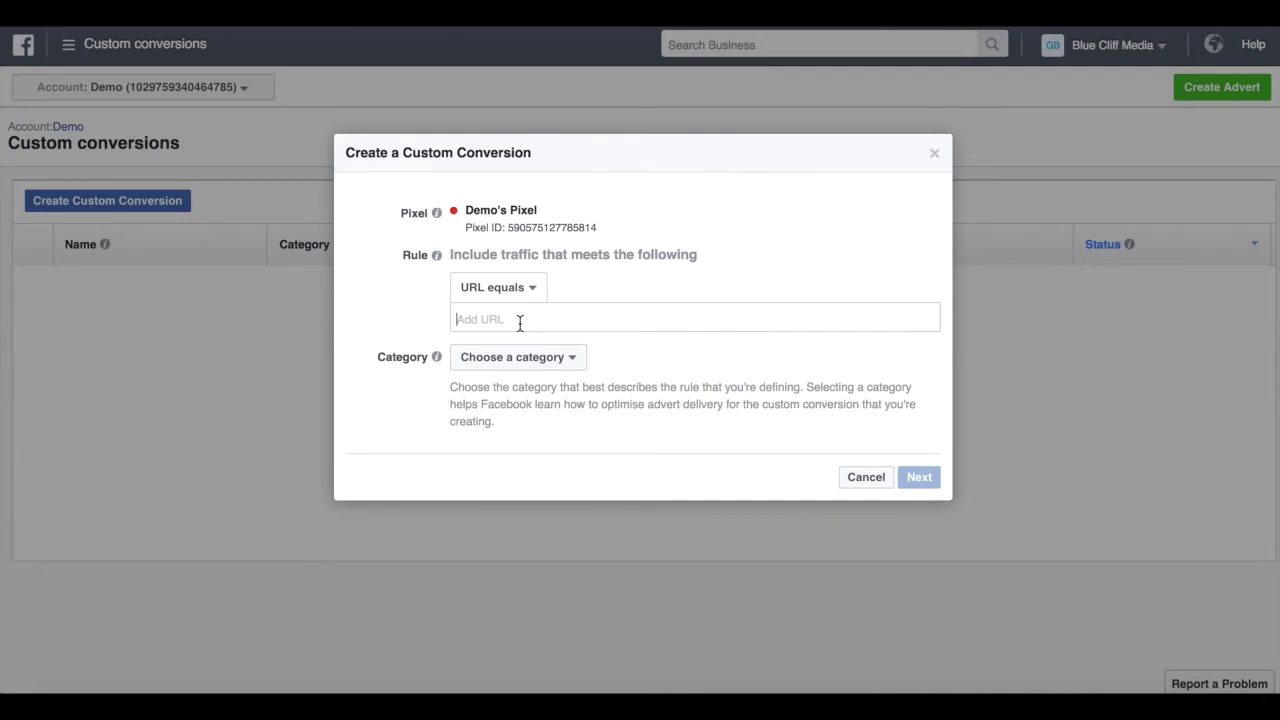
text(bluecliffmedia.)
text(com/thank-y)
text(ou)
Step: Commit bluecliffmedia.com/thank-you as the rule's exact-match URL
drag(531, 320, 413, 318)
text(bluecliffmedia.com/thank-you)
key(Return)
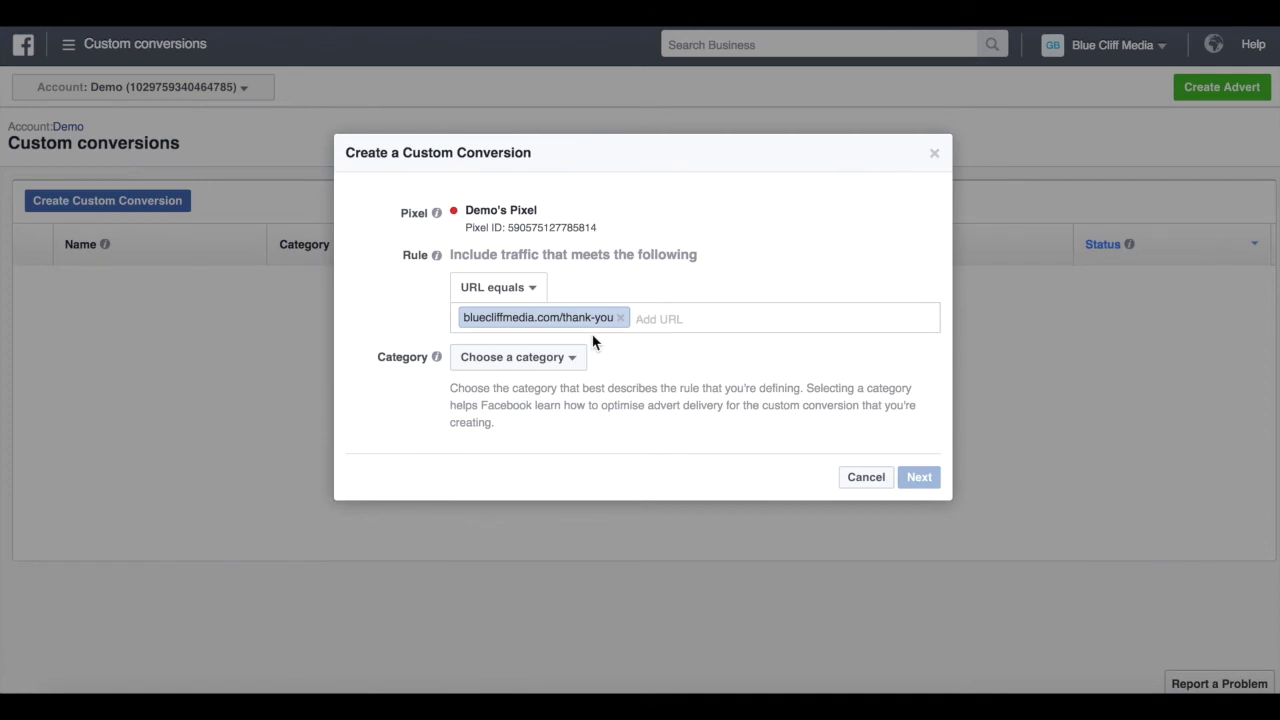
click(493, 357)
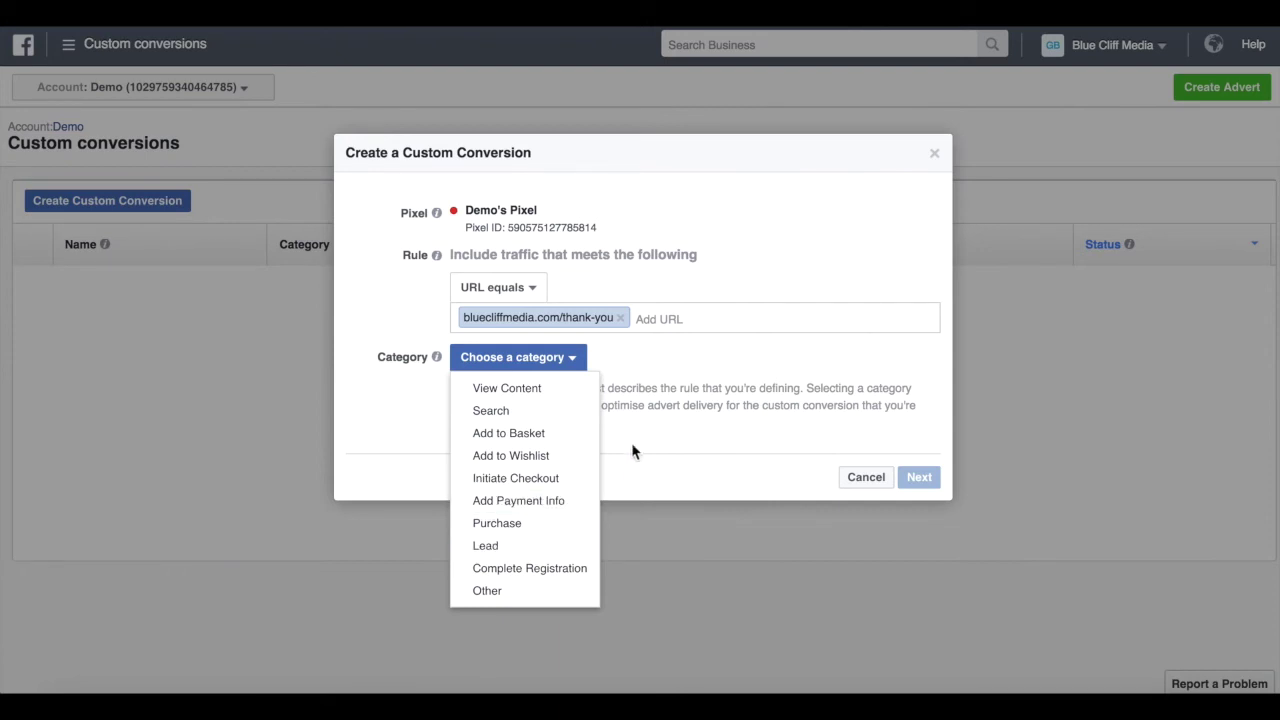
Step: Choose Lead as the custom conversion's category
click(659, 411)
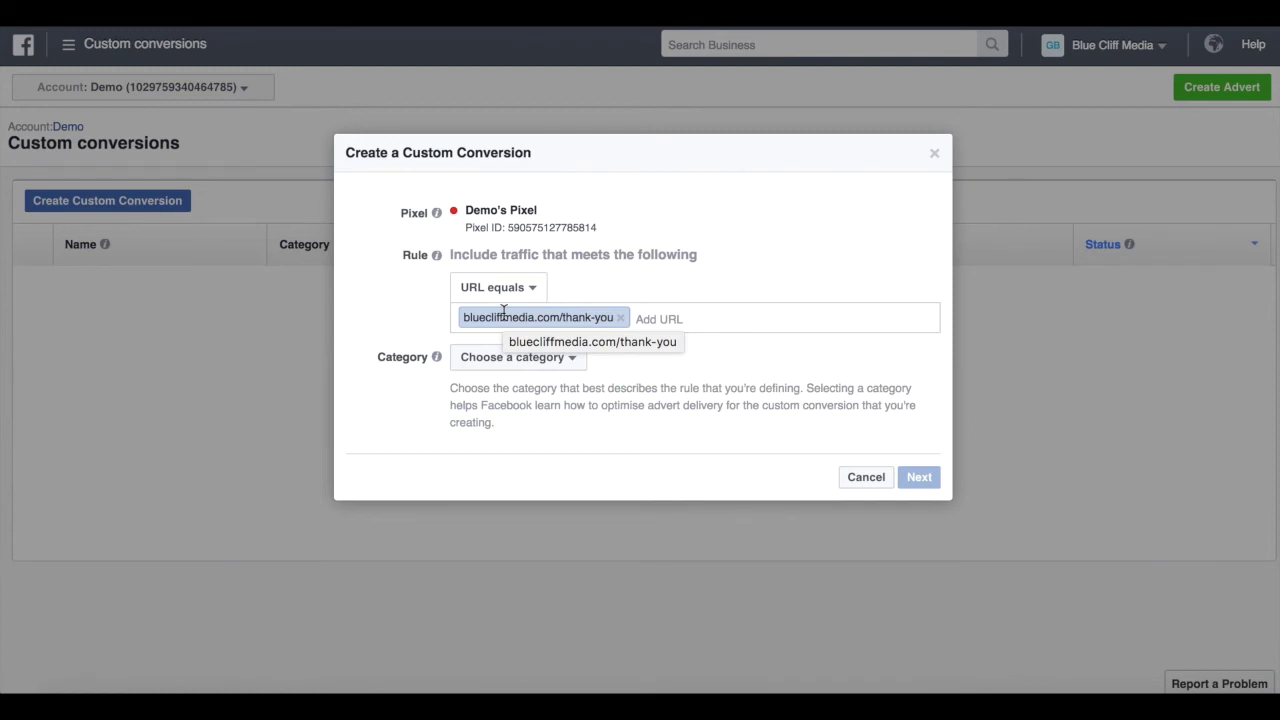
click(540, 356)
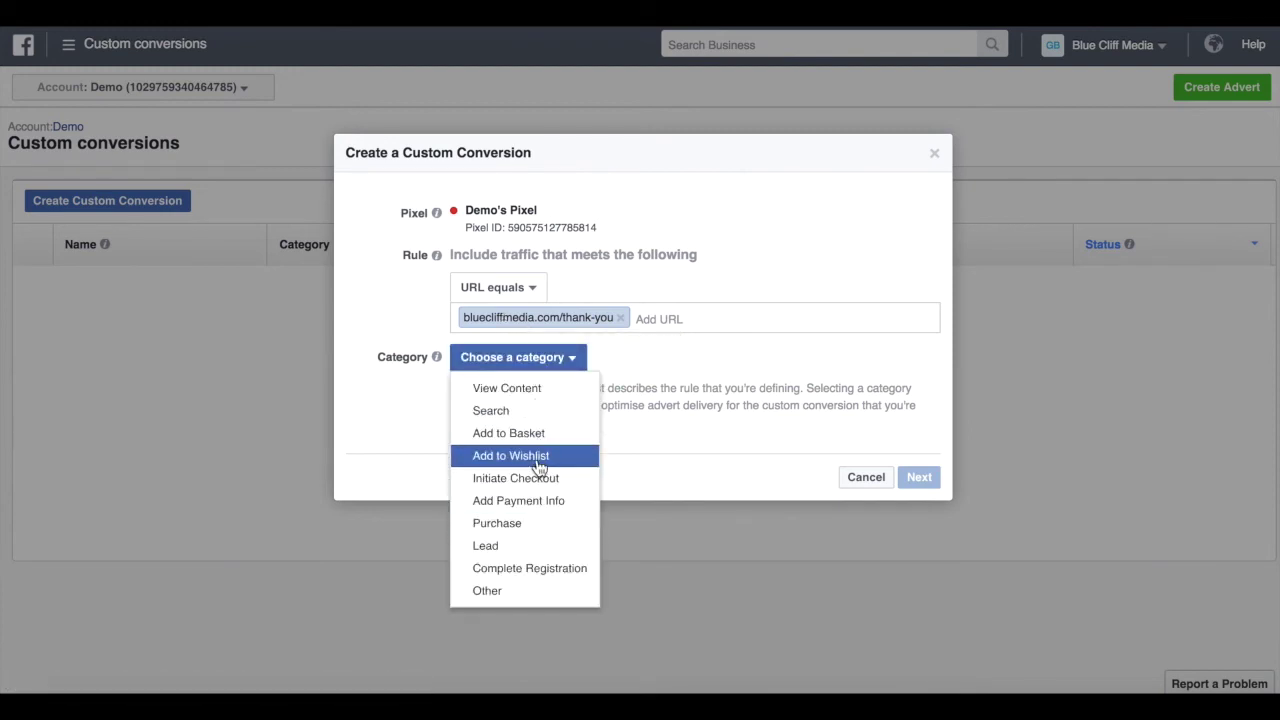
click(508, 547)
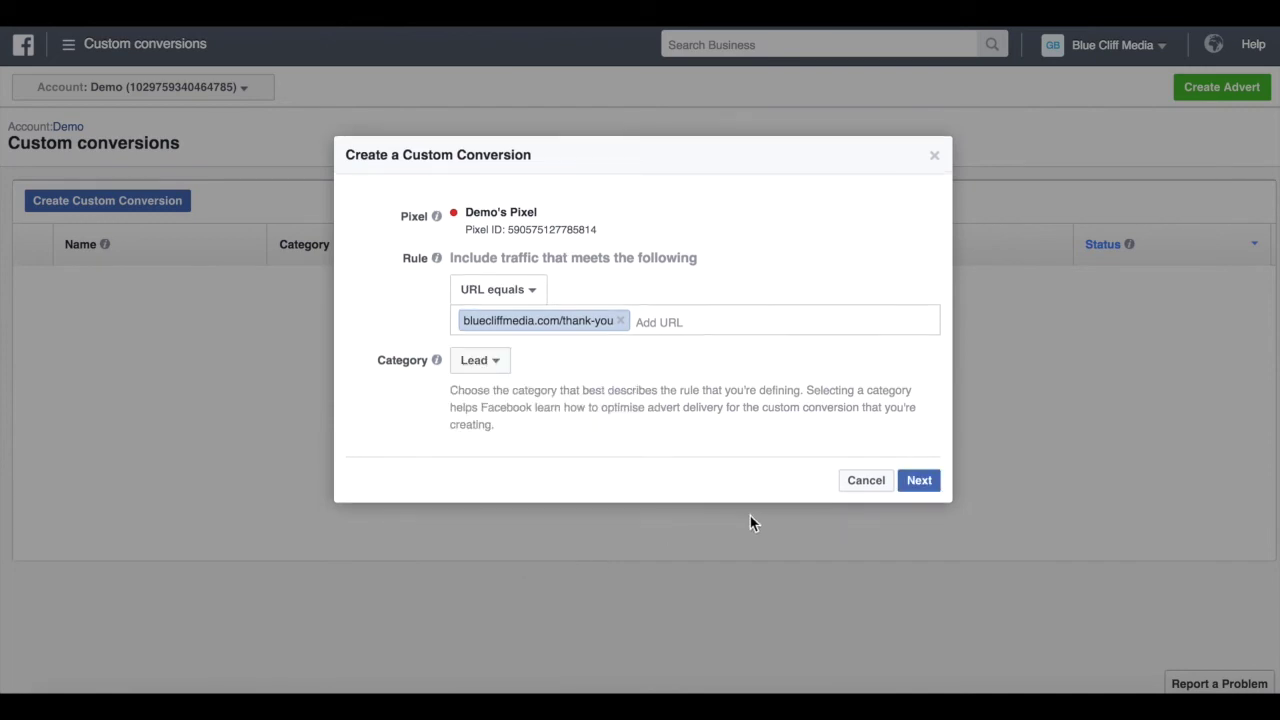
Step: Name the conversion 'Someone has signed up to my email course'
click(937, 482)
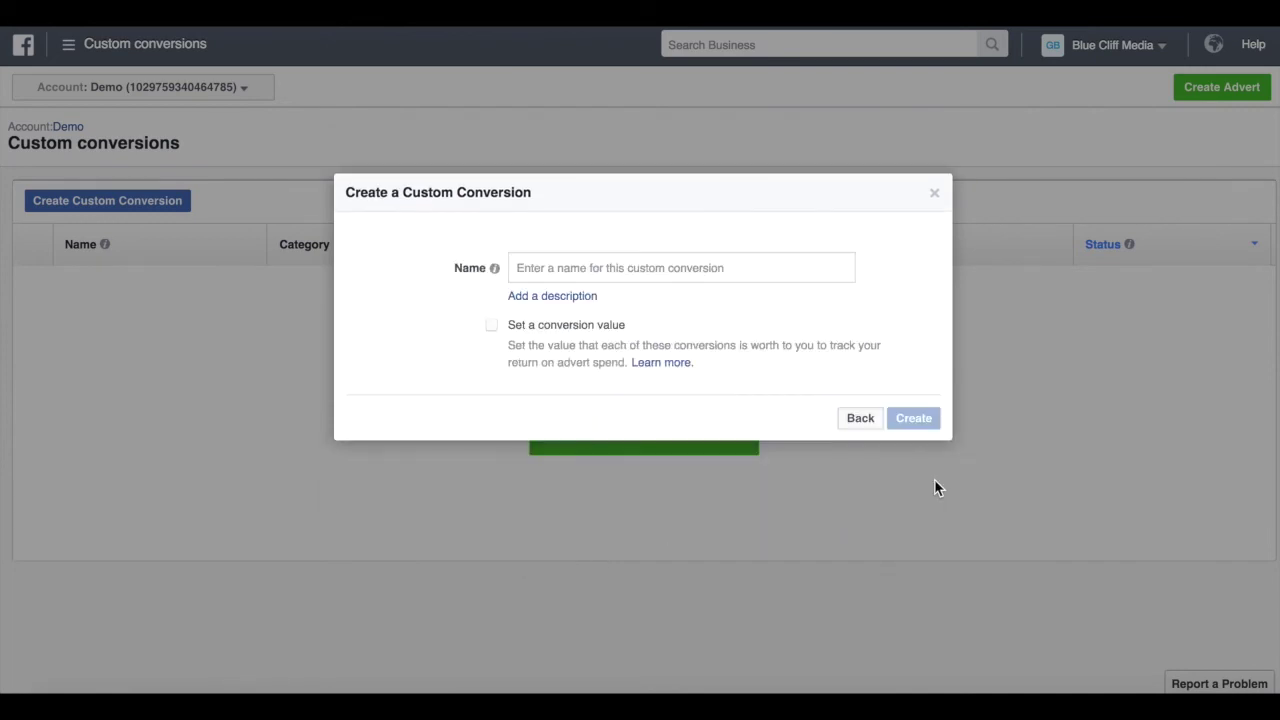
click(585, 268)
text(Someone has )
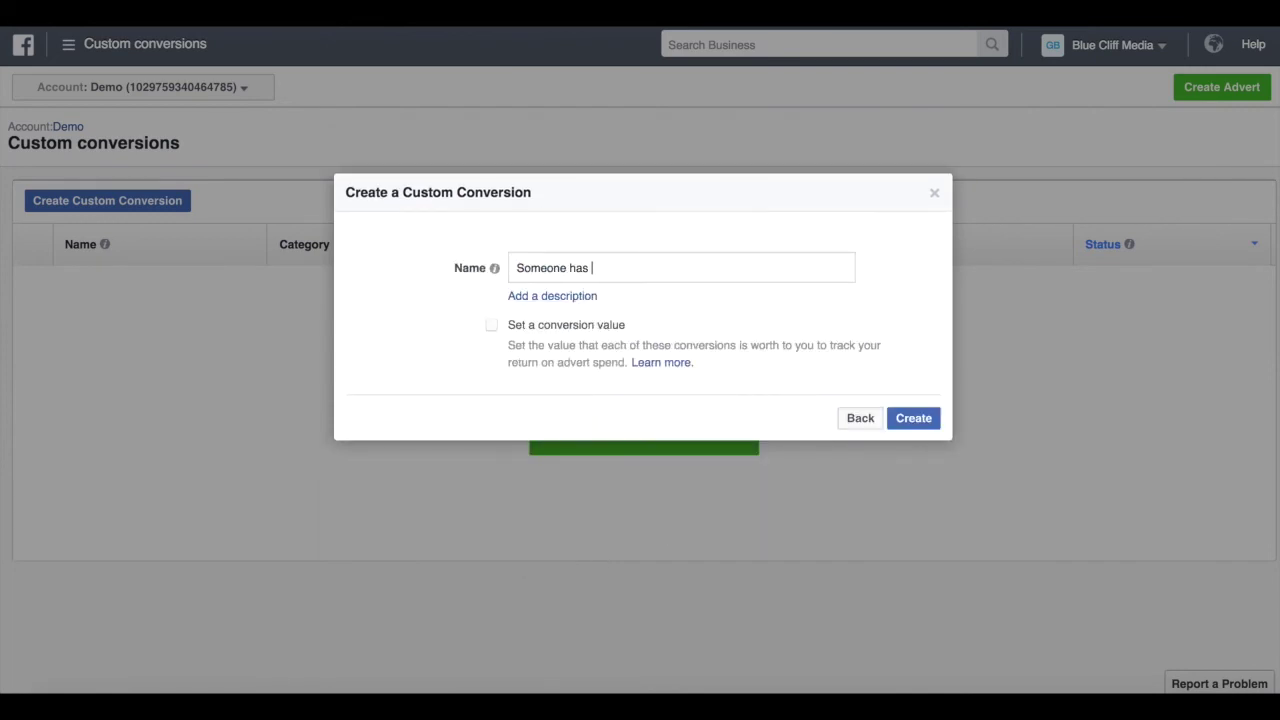
text(signed up to my email course)
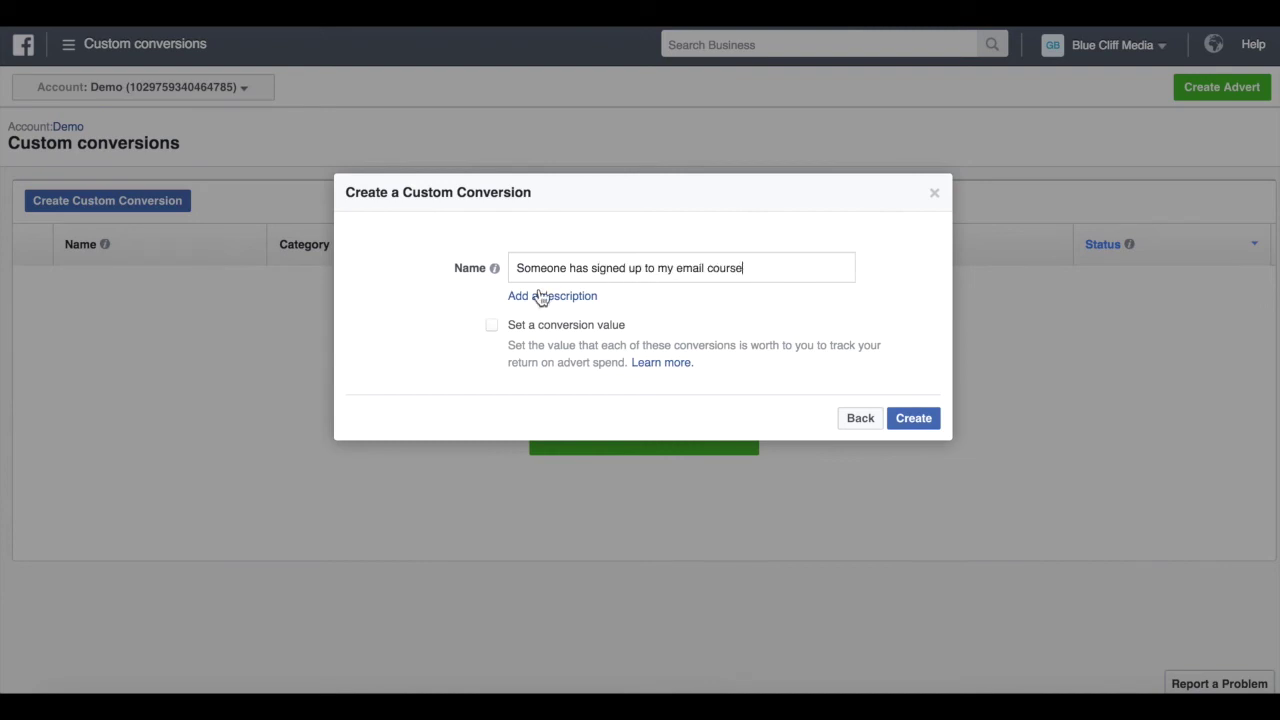
Step: Try a 14.99 conversion value, switch it back off, and create the conversion
click(494, 329)
click(545, 361)
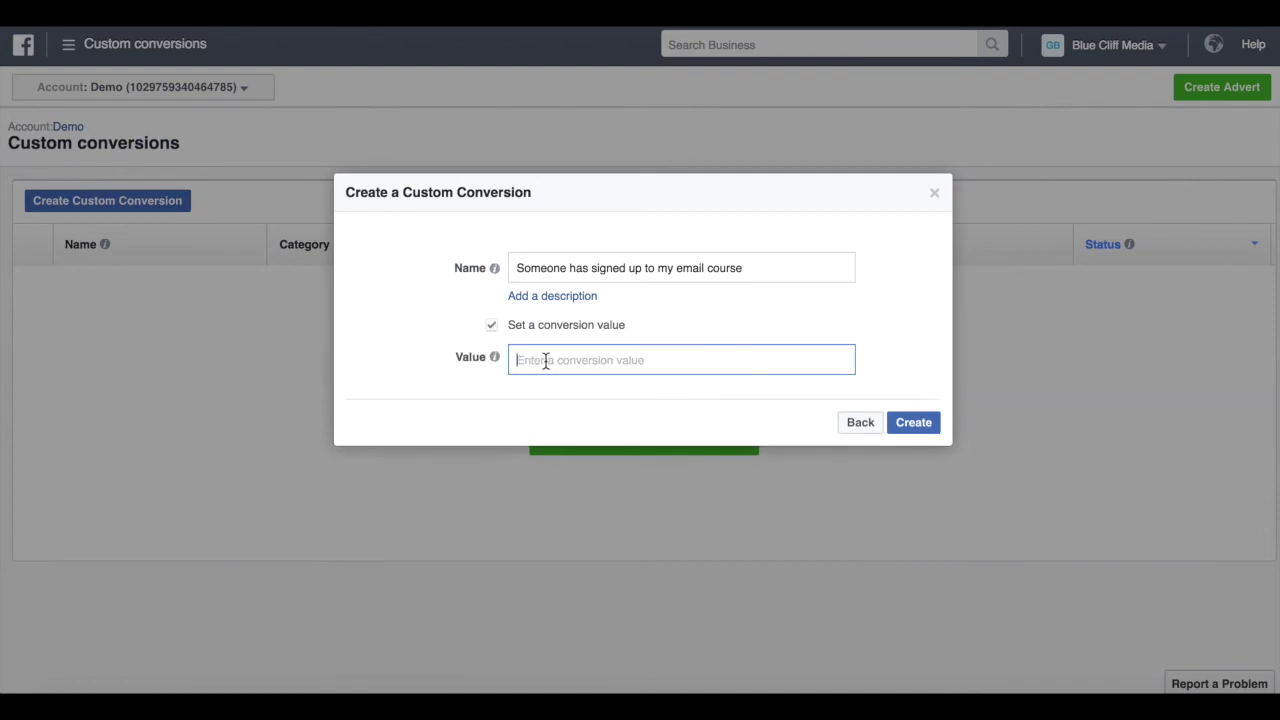
text(14.99)
click(492, 327)
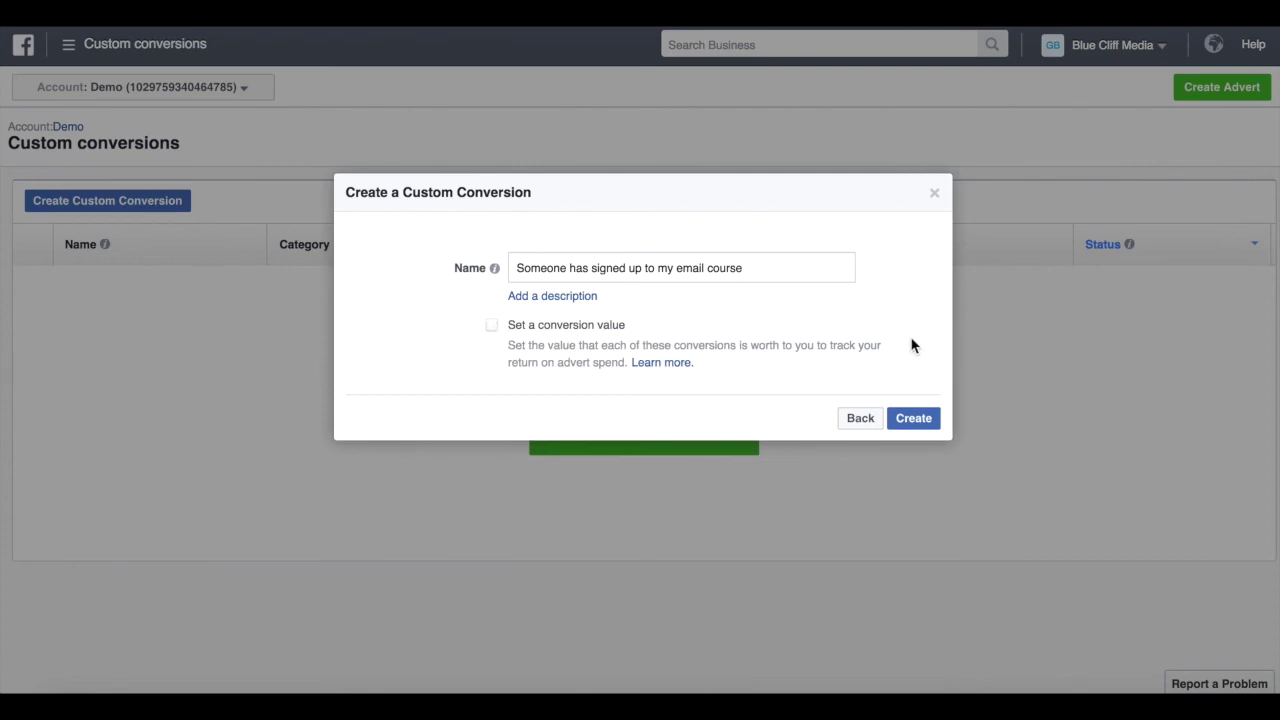
click(928, 418)
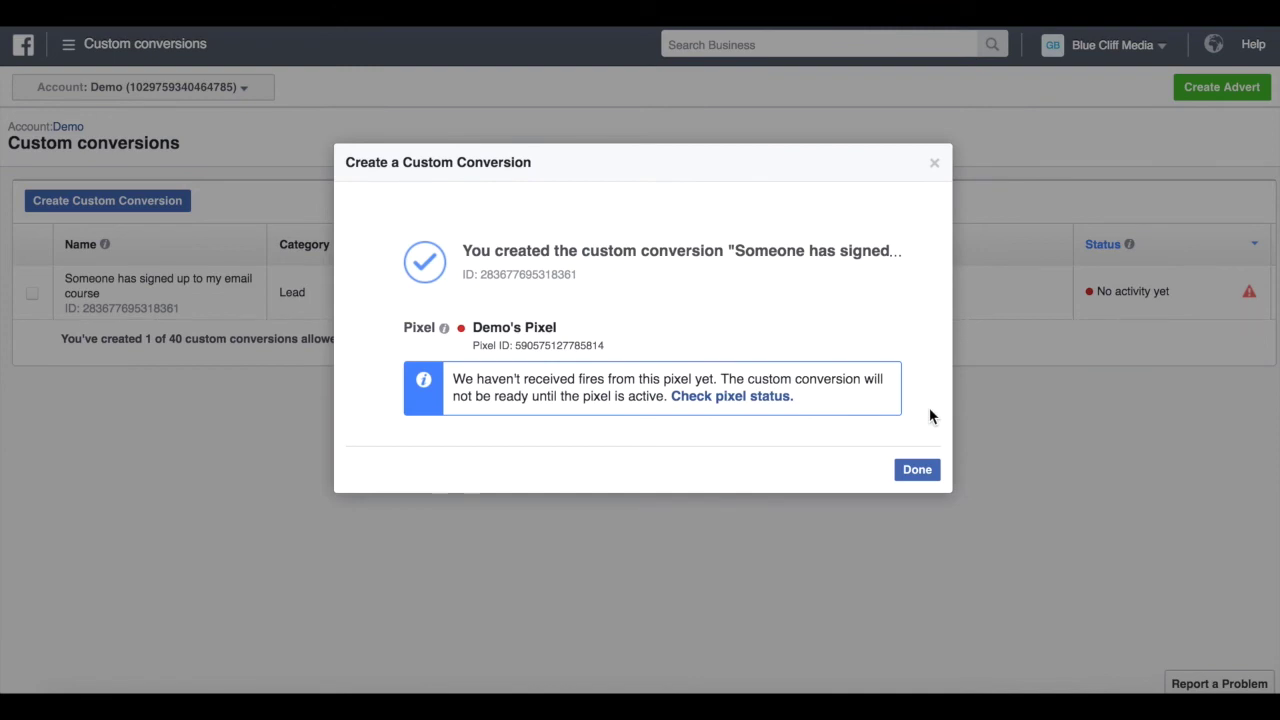
Step: Choose the website conversions objective and select 'Someone has signed up to my email course' for the advert set
click(910, 470)
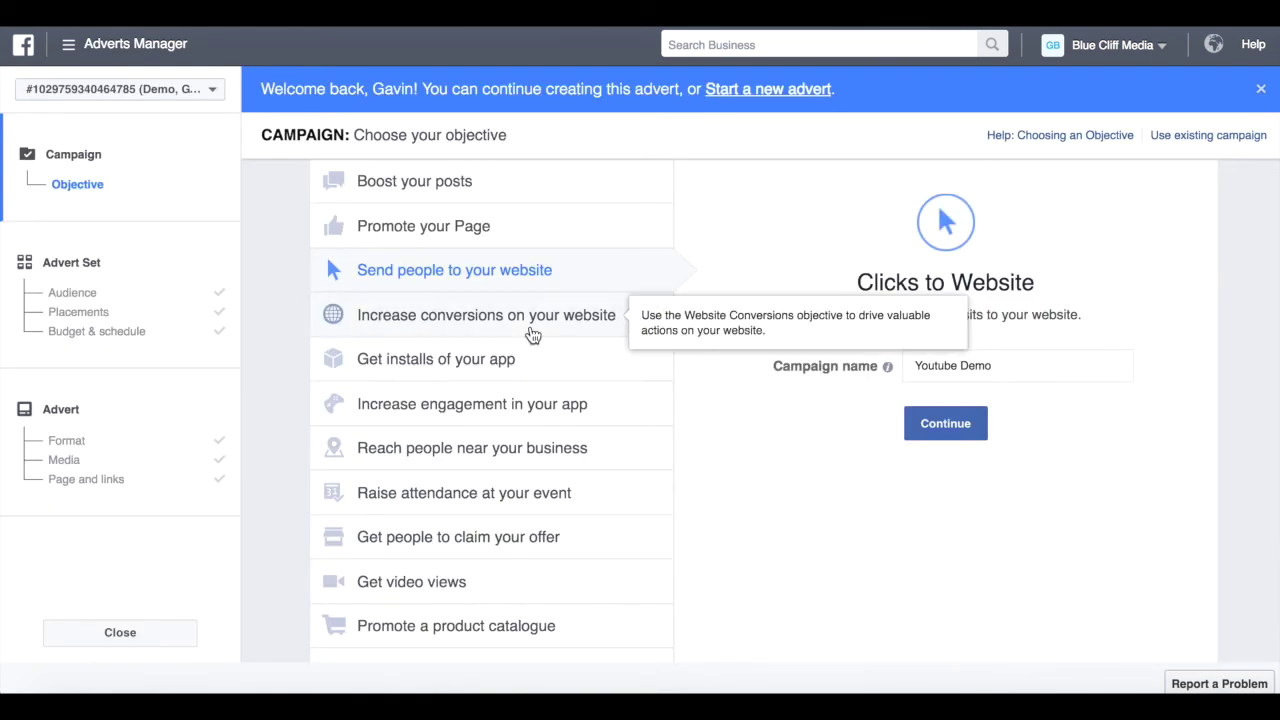
click(532, 335)
click(940, 472)
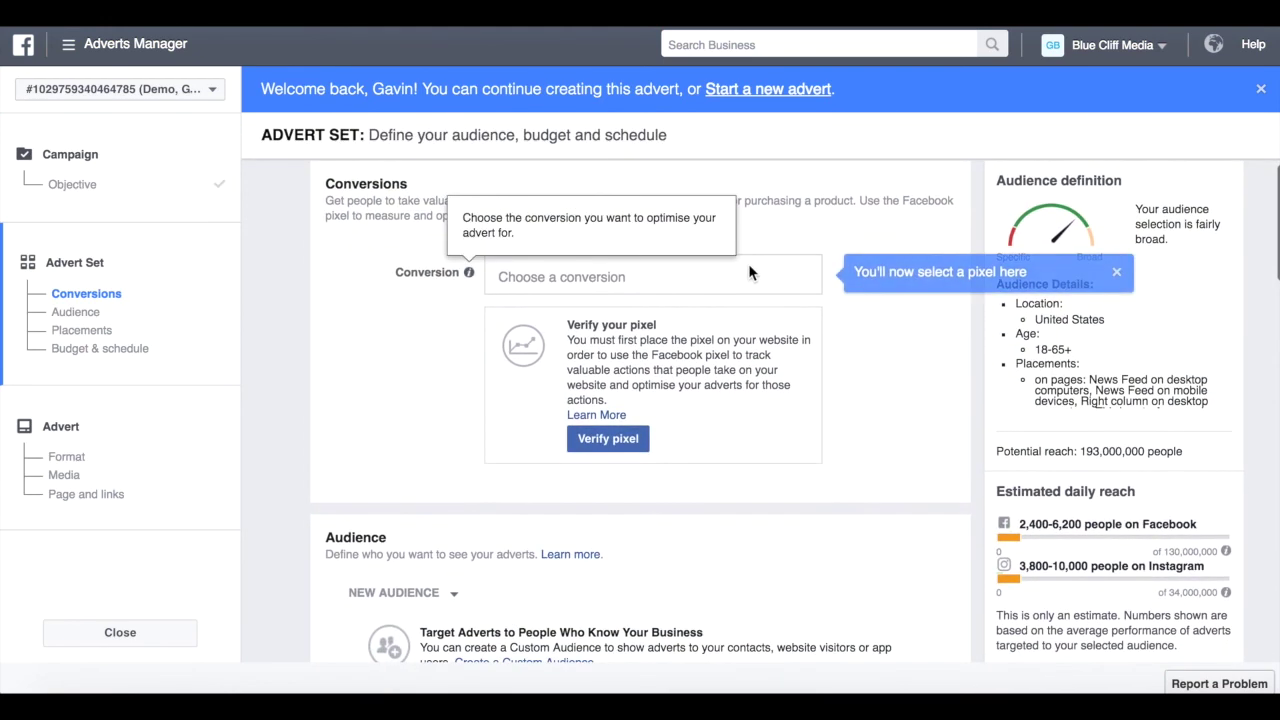
click(743, 270)
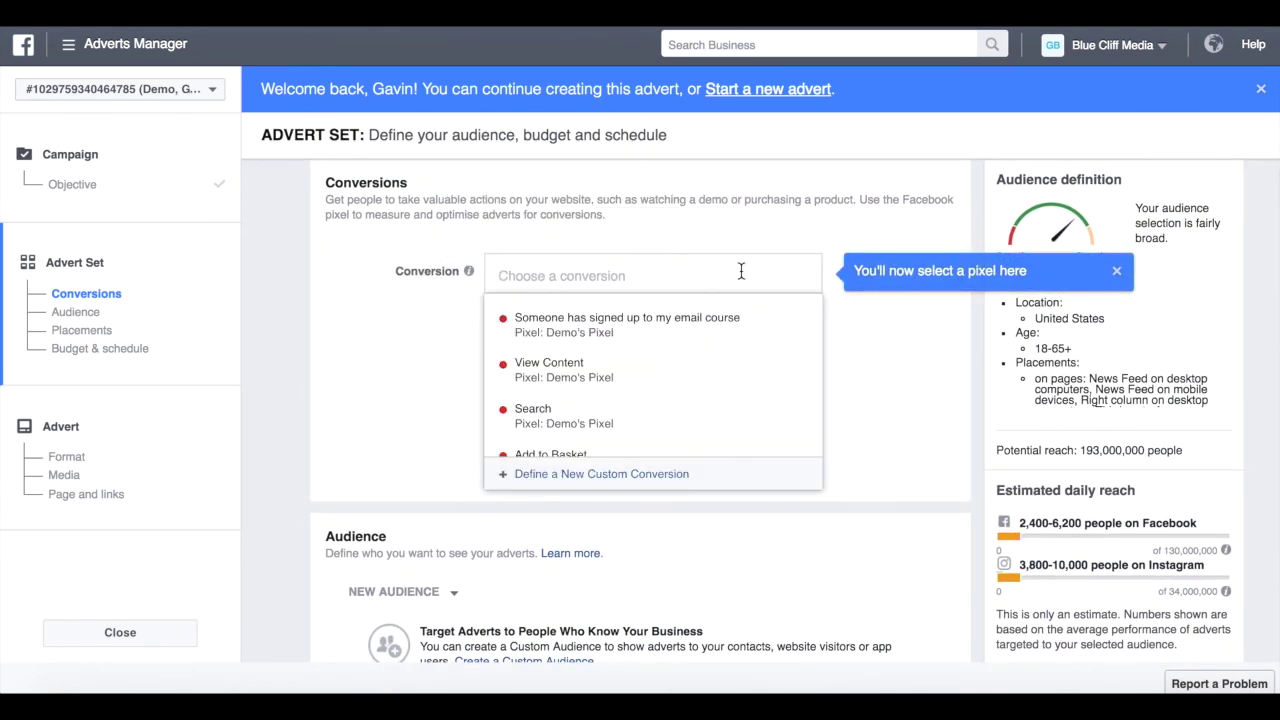
click(661, 337)
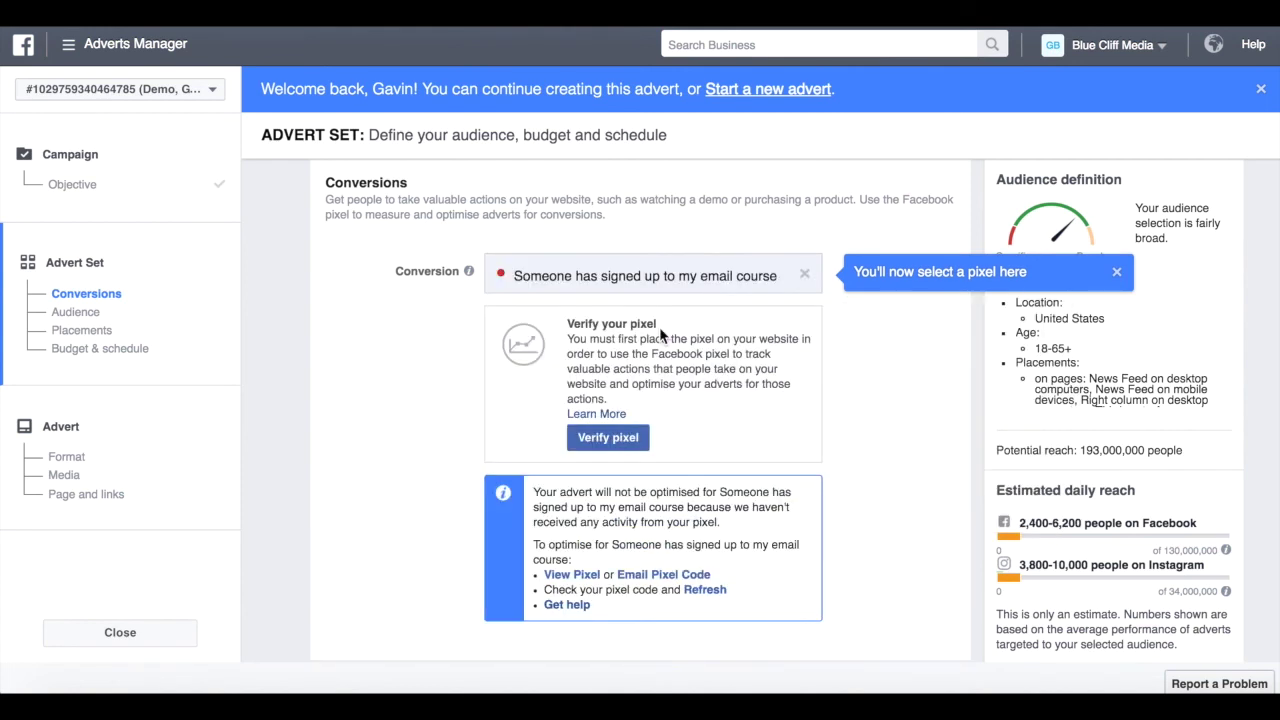
scroll(910, 366, down, 4)
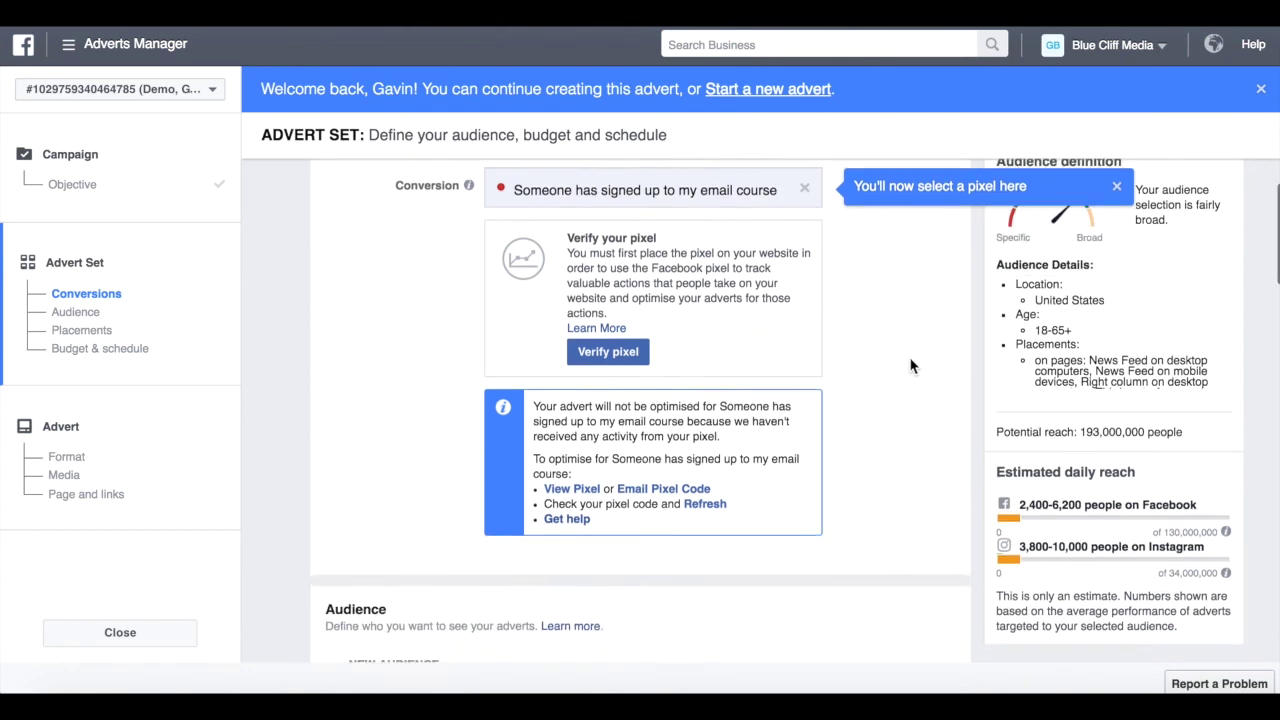